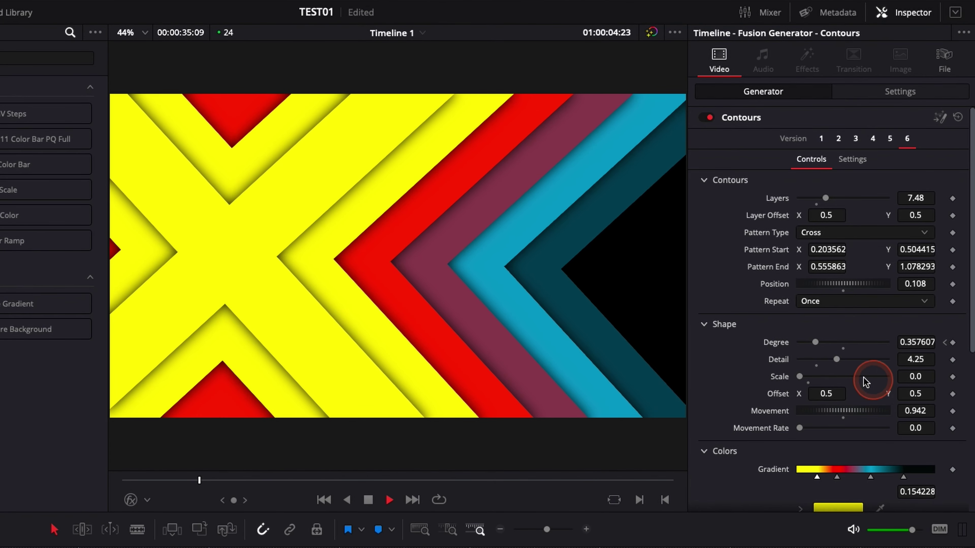
# Drag the Contours Degree value lower to preview how the cross pattern reshapes.
pyautogui.moveTo(814, 342)
pyautogui.mouseDown()
pyautogui.moveTo(805, 347)
pyautogui.moveTo(827, 343)
pyautogui.moveTo(817, 351)
pyautogui.mouseUp()
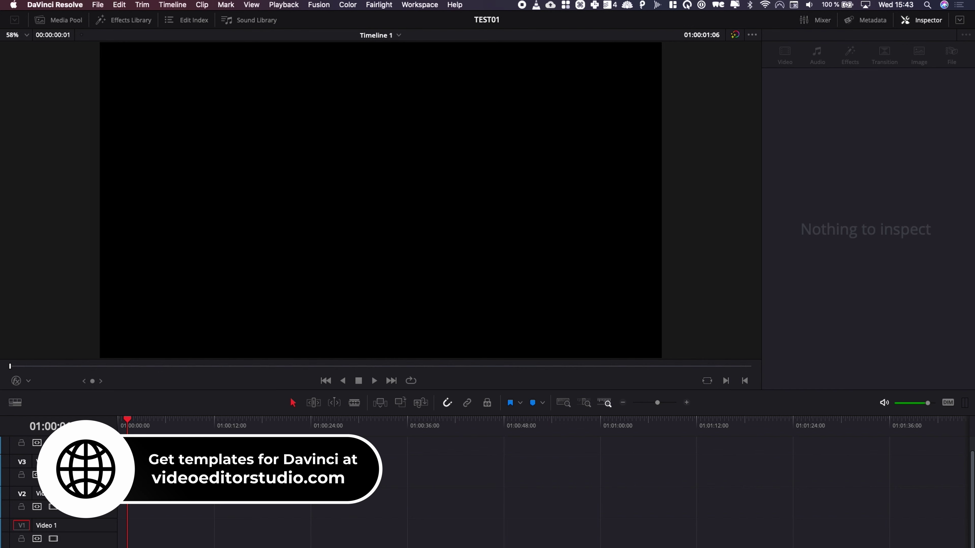
# Drag the Contours Fusion generator from Generators onto the start of Video 1.
pyautogui.click(129, 25)
pyautogui.click(40, 132)
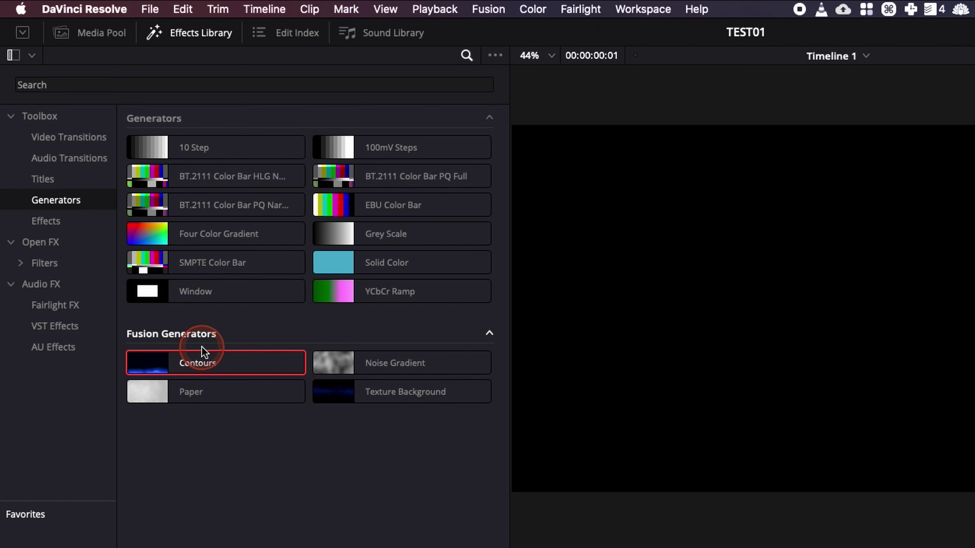
pyautogui.moveTo(202, 349); pyautogui.dragTo(194, 547)
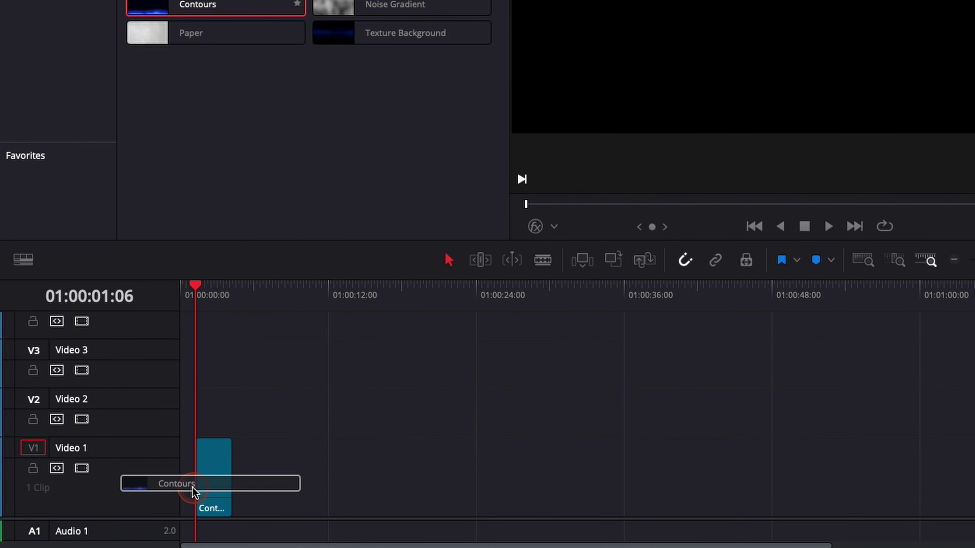
pyautogui.moveTo(193, 492); pyautogui.dragTo(194, 443)
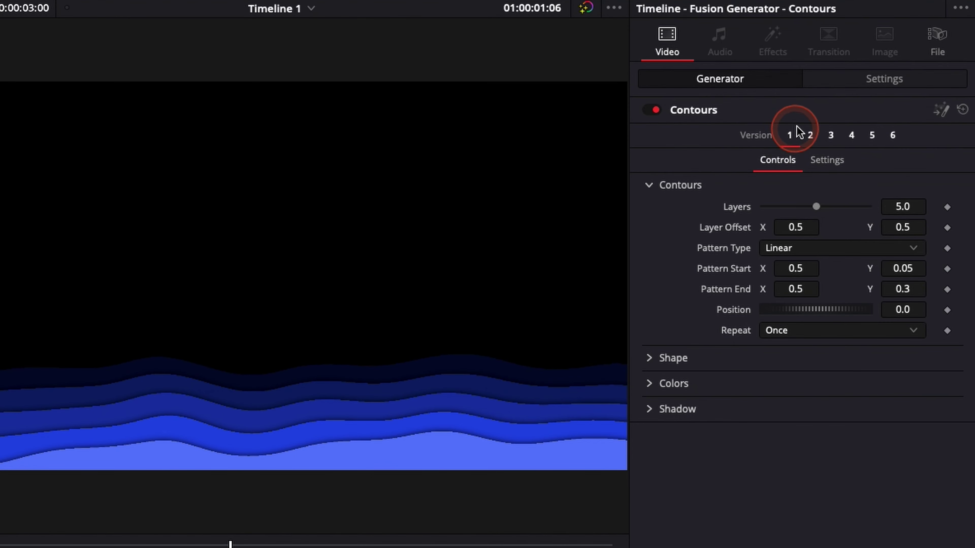
# Preview Contours preset Versions 2 through 5, ending on Version 6's radial rings.
pyautogui.click(810, 135)
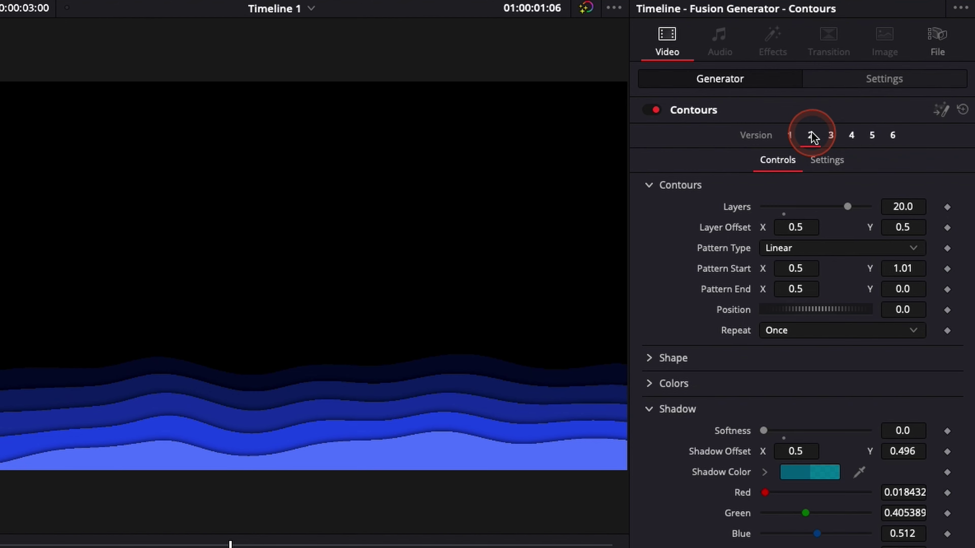
pyautogui.click(831, 137)
pyautogui.click(852, 137)
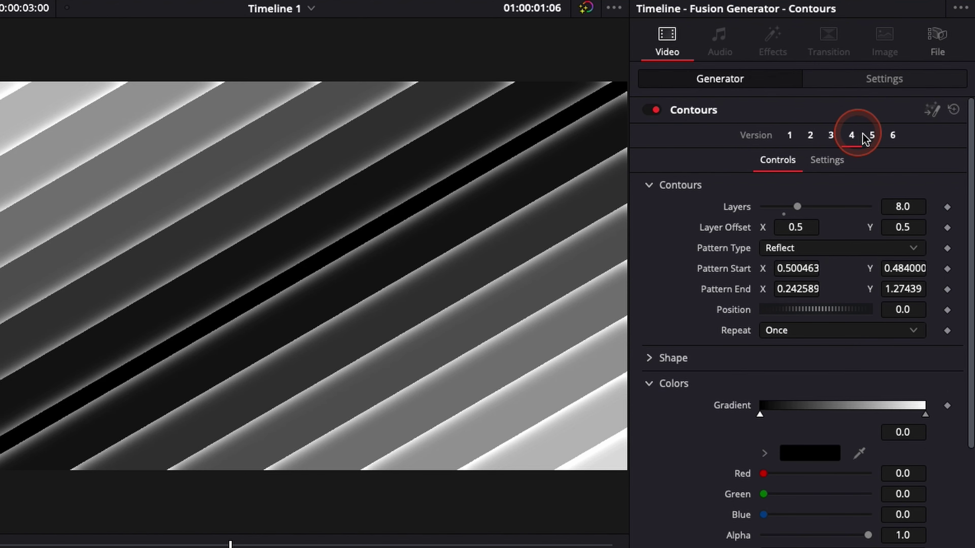
pyautogui.click(873, 139)
pyautogui.click(897, 138)
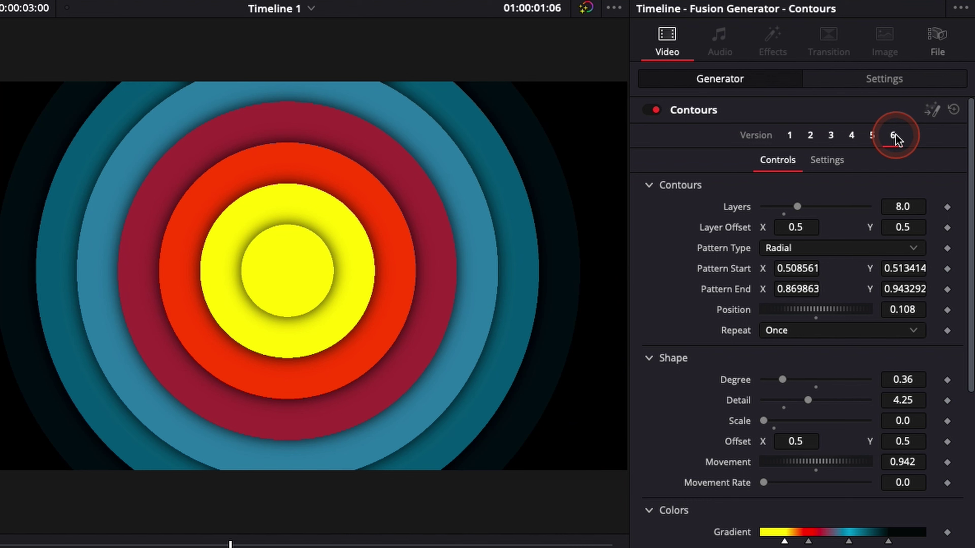
pyautogui.click(165, 545)
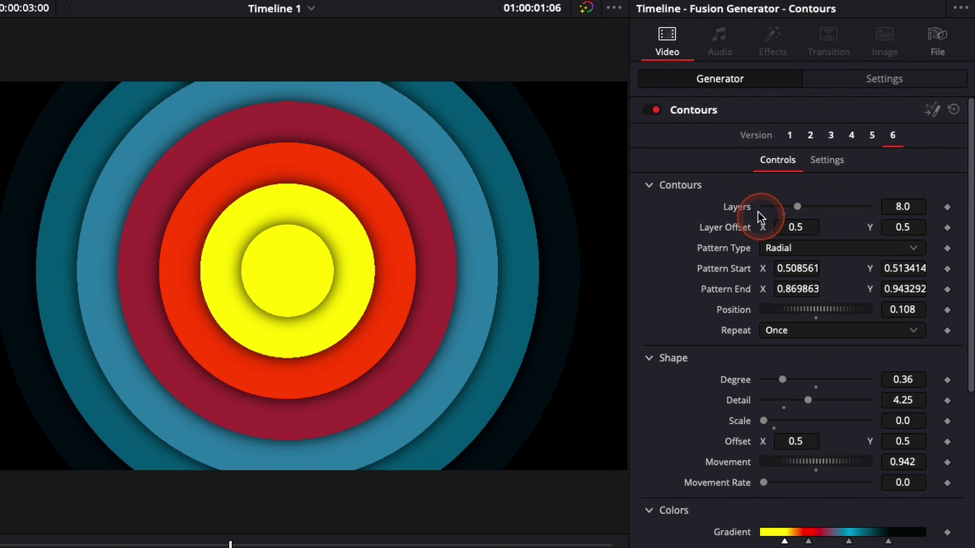
# Set the Contours Pattern Type to Cross and try more contour layers.
pyautogui.click(827, 249)
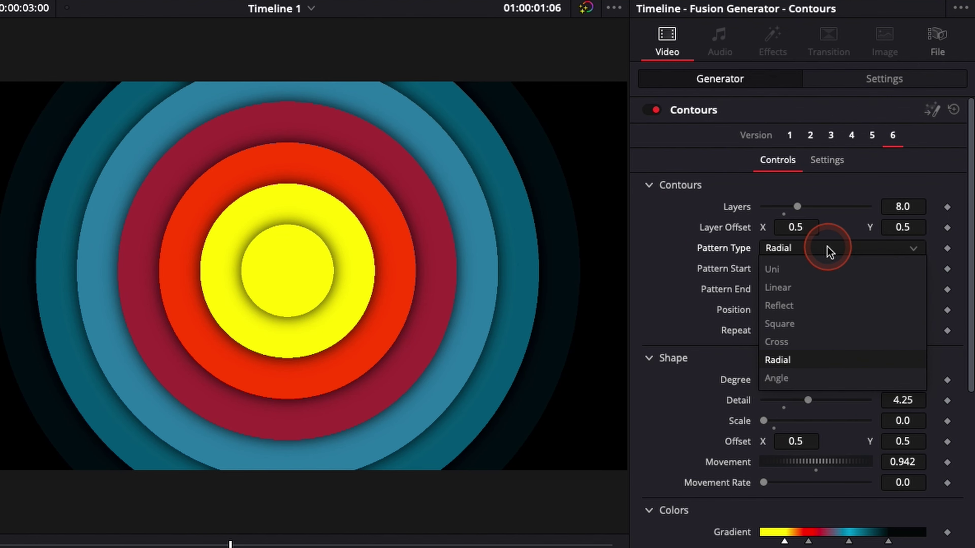
pyautogui.click(784, 342)
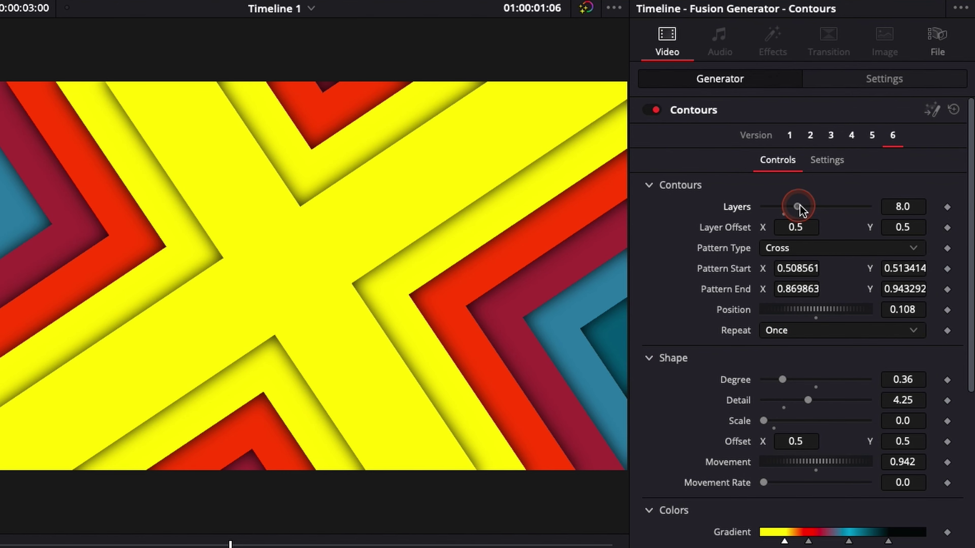
pyautogui.moveTo(800, 206)
pyautogui.mouseDown()
pyautogui.moveTo(821, 206)
pyautogui.moveTo(786, 206)
pyautogui.moveTo(794, 206)
pyautogui.mouseUp()
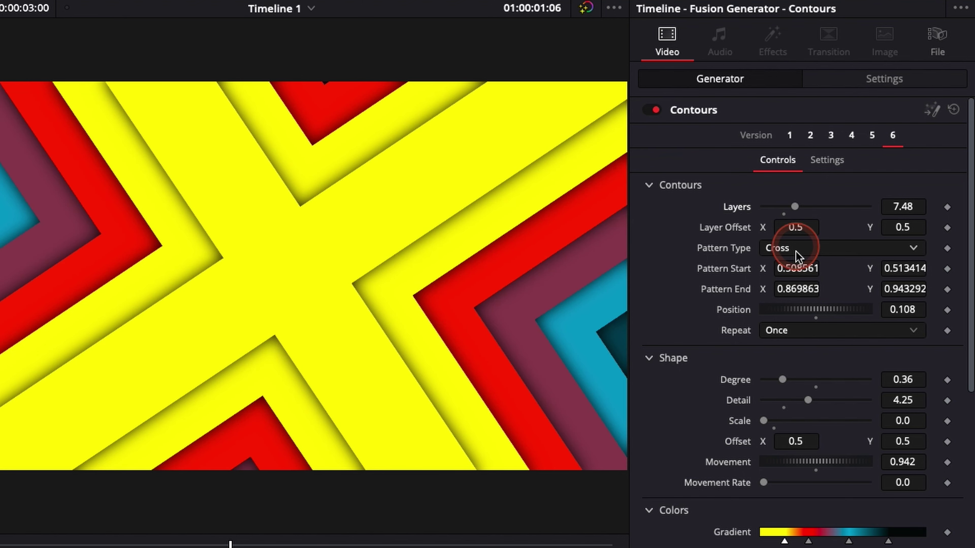
# Settle Layers at 7.48 and shift the Pattern Start point.
pyautogui.moveTo(825, 268); pyautogui.dragTo(765, 273)
pyautogui.moveTo(908, 267); pyautogui.dragTo(729, 269)
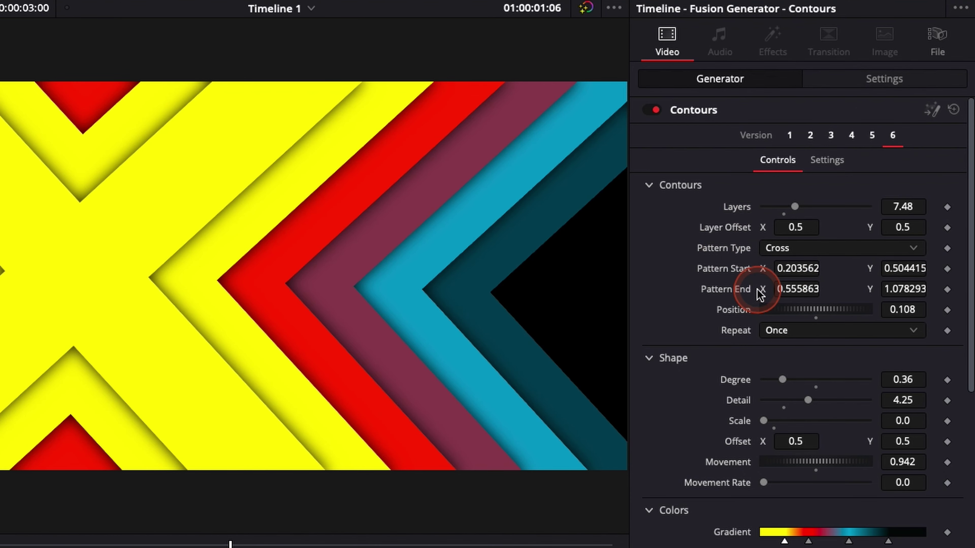
pyautogui.scroll(-3, 703, 269)
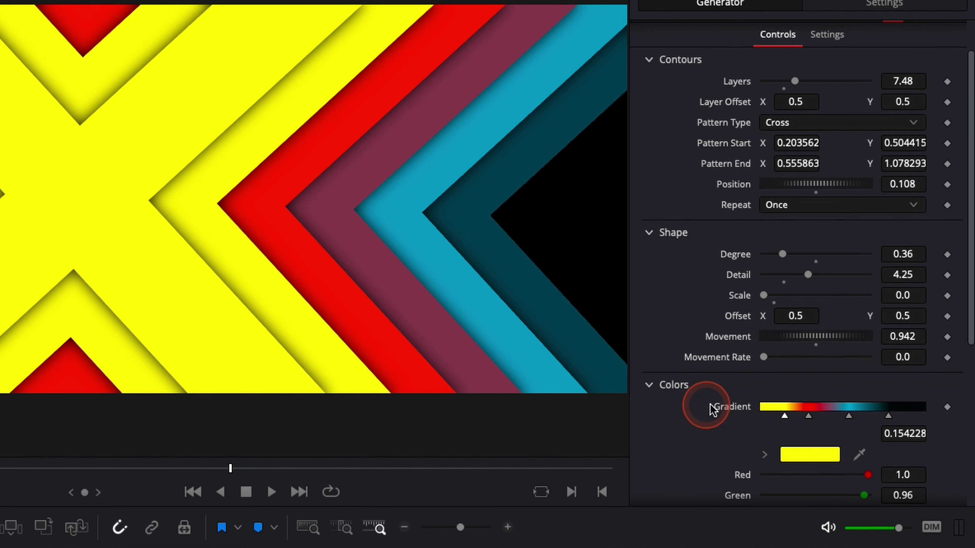
pyautogui.scroll(-1, 798, 407)
pyautogui.scroll(-3, 798, 407)
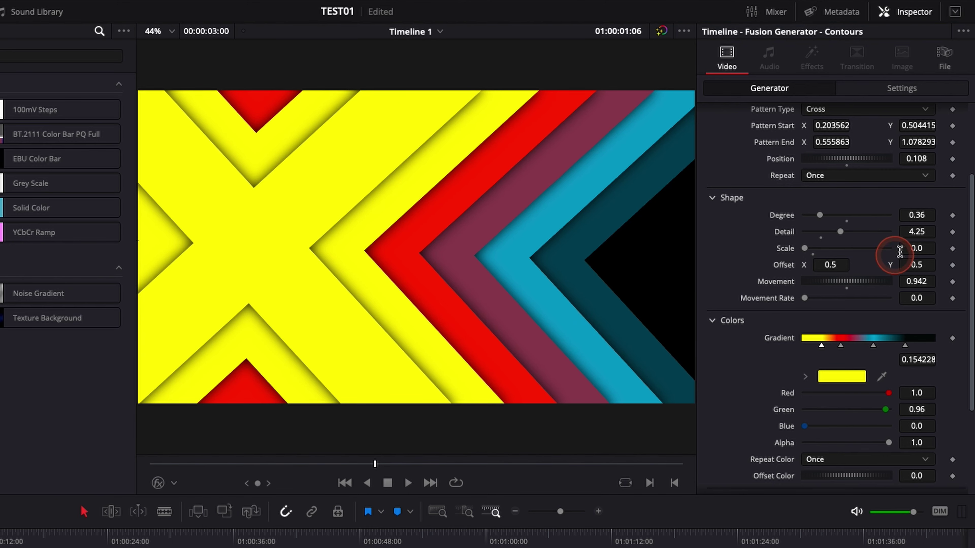
pyautogui.scroll(8, 899, 251)
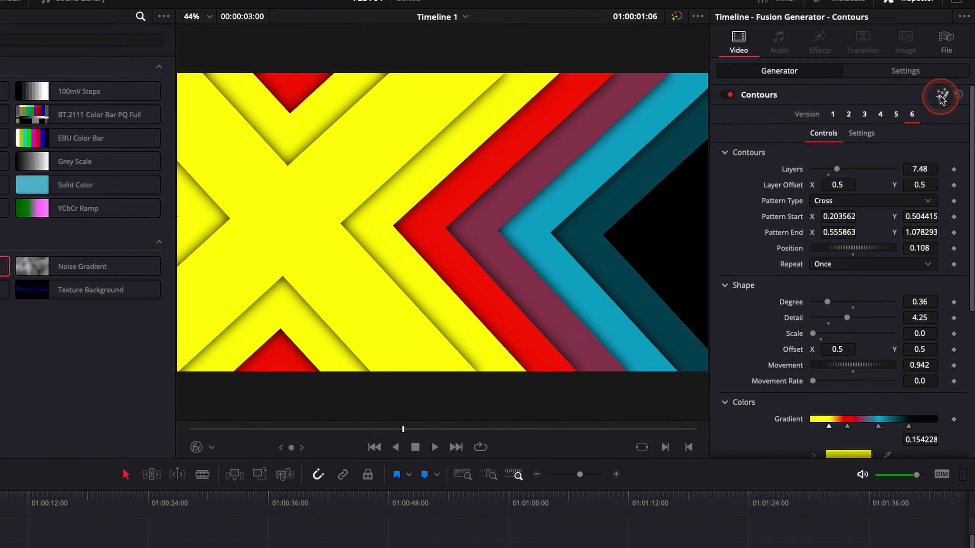
# Open Contours in Fusion, select its node, and show the Spline editor.
pyautogui.click(923, 177)
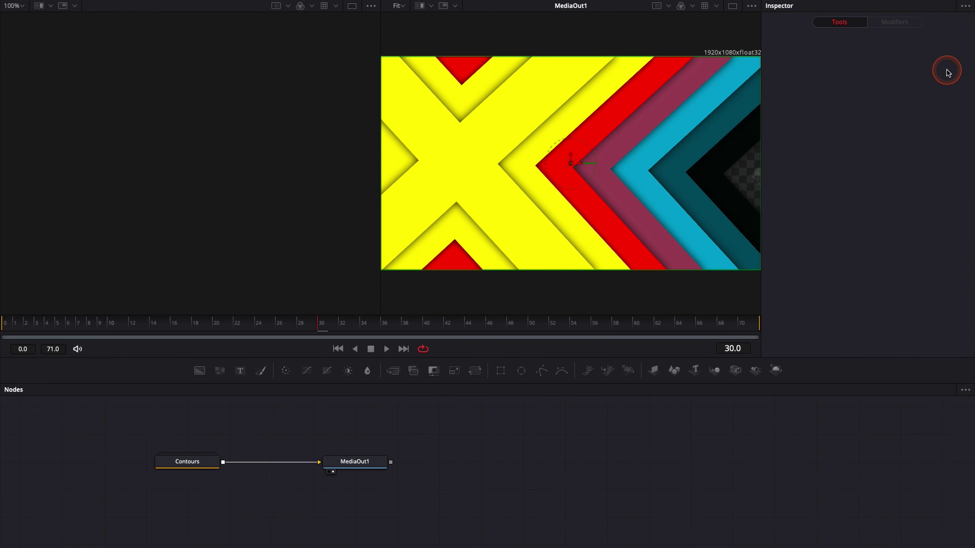
pyautogui.click(186, 465)
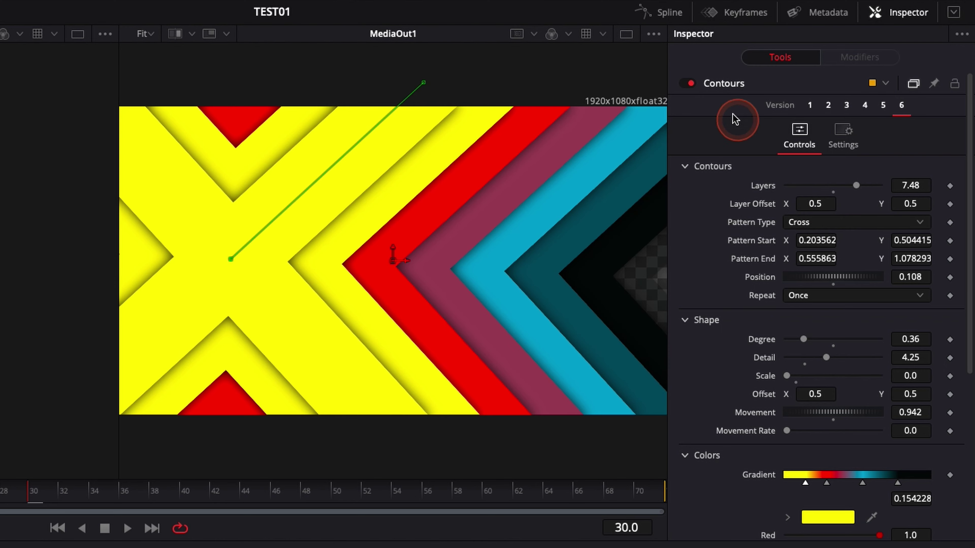
pyautogui.click(661, 12)
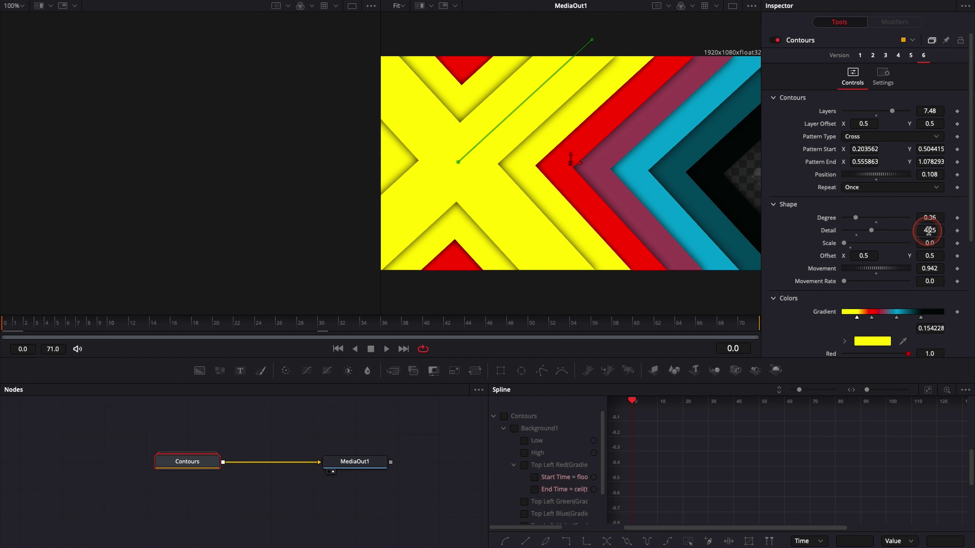
# Keyframe Degree at frame 0 and lower it to about 0.03 at frame 20.
pyautogui.click(957, 218)
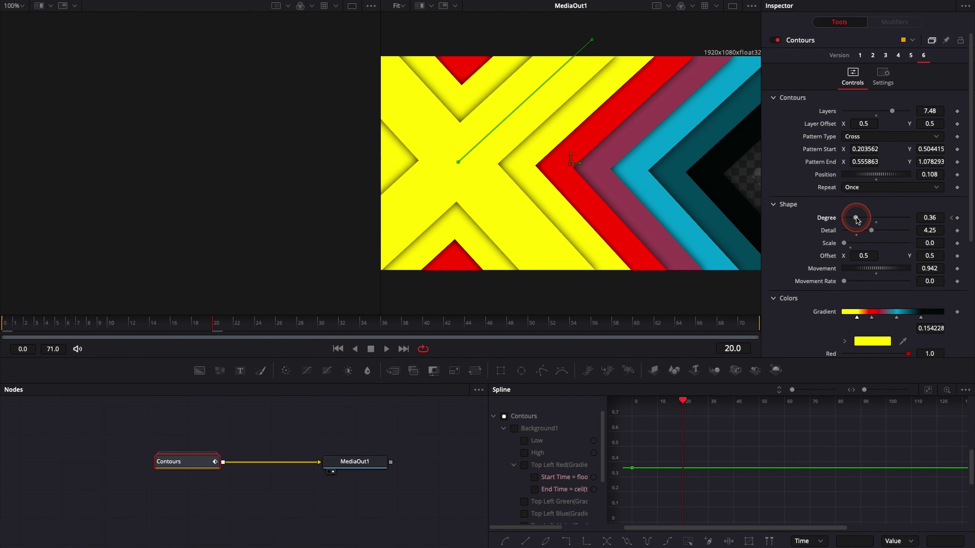
pyautogui.moveTo(856, 219)
pyautogui.mouseDown()
pyautogui.moveTo(842, 219)
pyautogui.moveTo(869, 219)
pyautogui.moveTo(846, 225)
pyautogui.mouseUp()
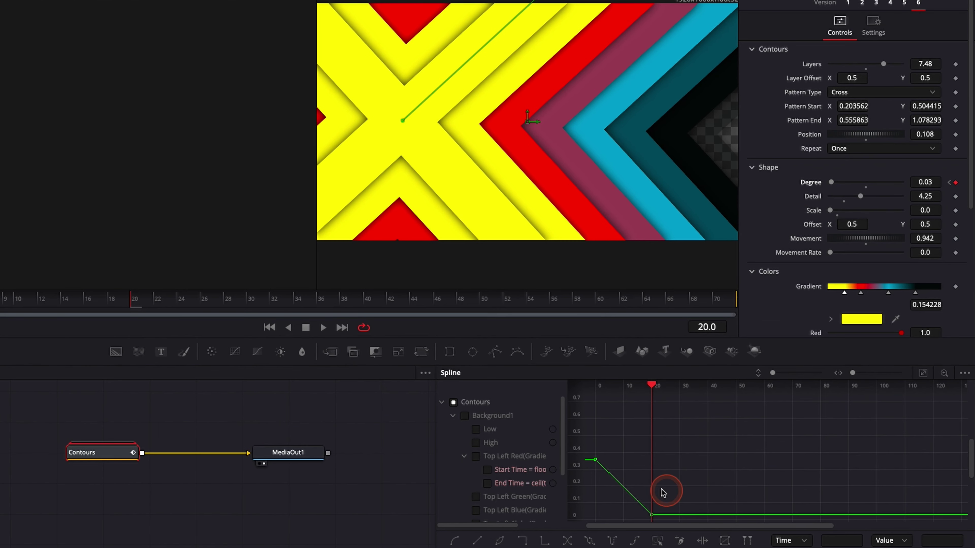
pyautogui.moveTo(593, 450); pyautogui.dragTo(619, 430)
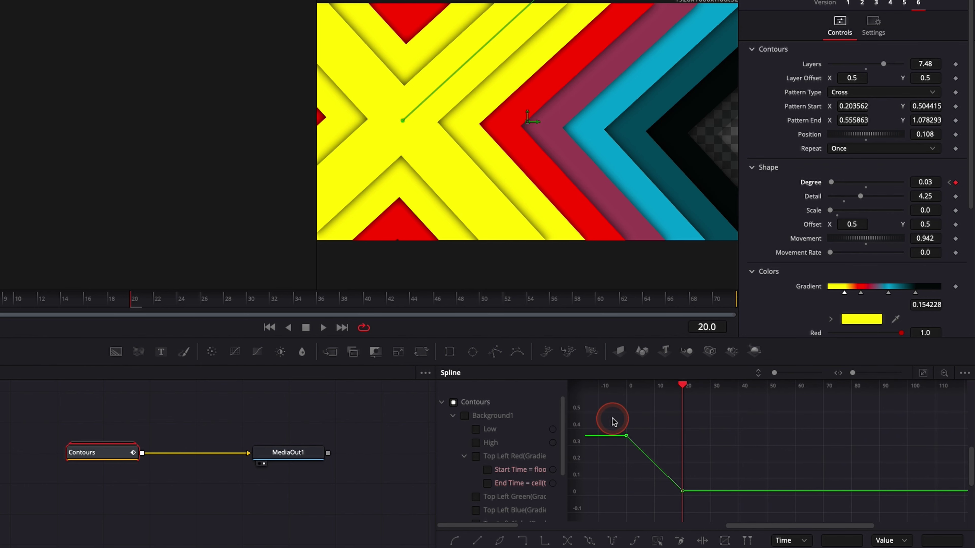
# Select both Degree keyframes and make them smooth with S.
pyautogui.moveTo(685, 483); pyautogui.dragTo(709, 508)
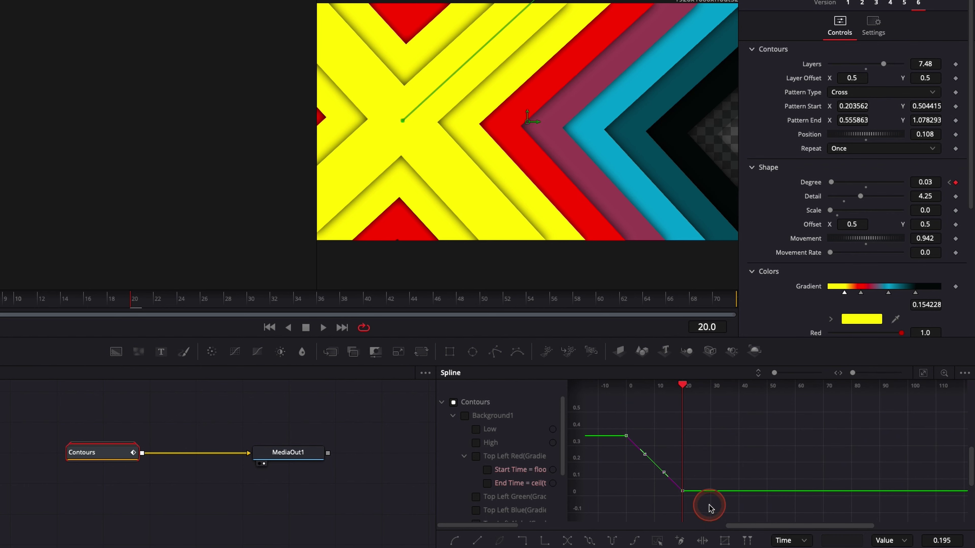
pyautogui.press('s')
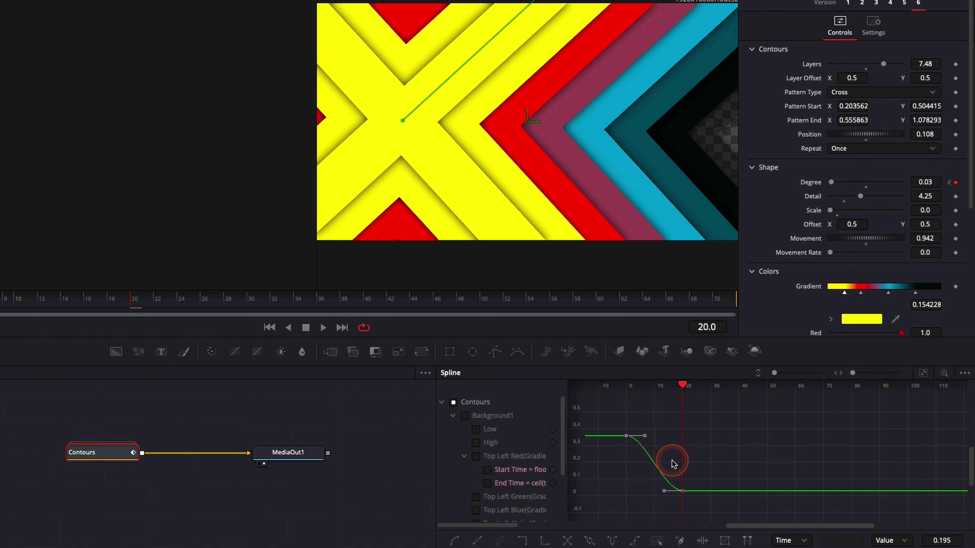
pyautogui.moveTo(616, 416); pyautogui.dragTo(698, 507)
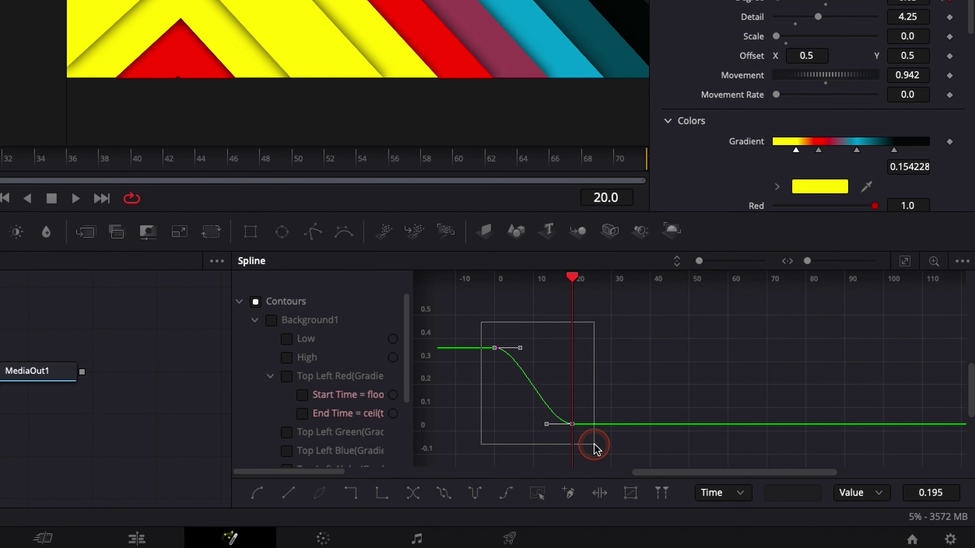
pyautogui.moveTo(594, 446); pyautogui.dragTo(598, 450)
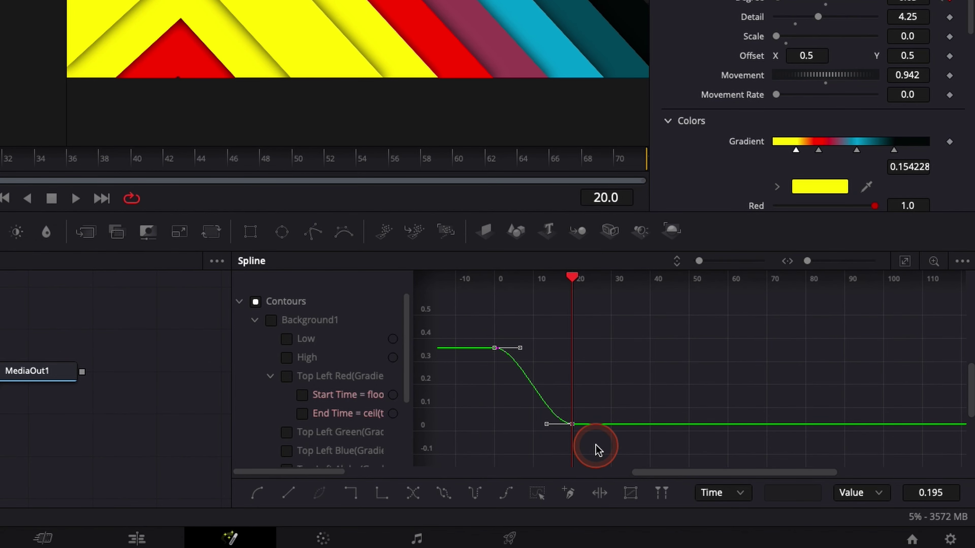
# Apply Set PingPong so the Degree curve loops back and forth after frame 20.
pyautogui.click(474, 493)
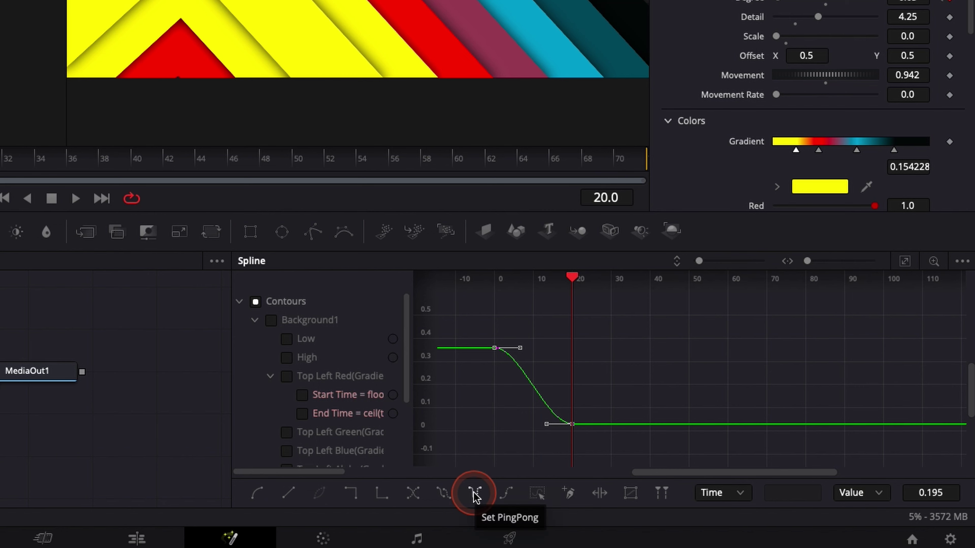
pyautogui.click(474, 494)
pyautogui.moveTo(524, 420); pyautogui.dragTo(488, 362)
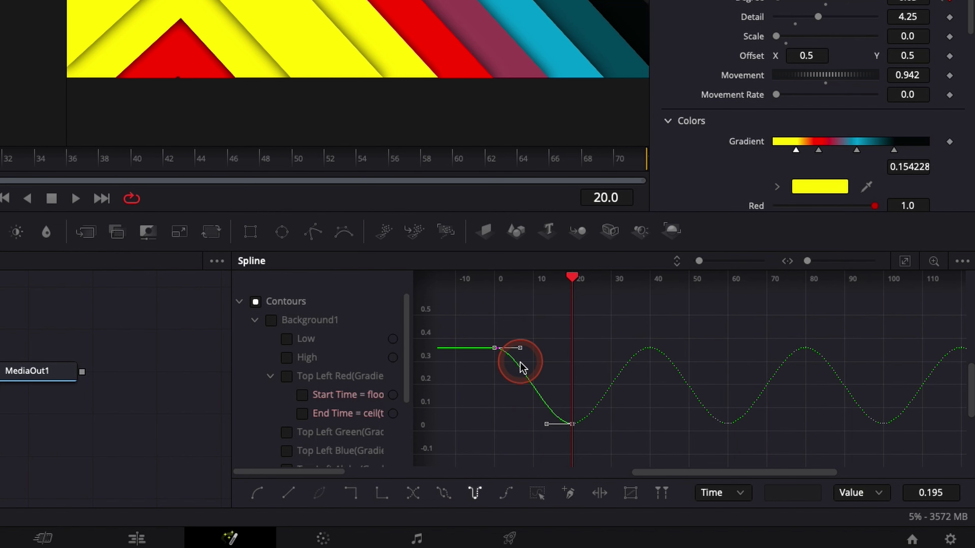
pyautogui.click(629, 383)
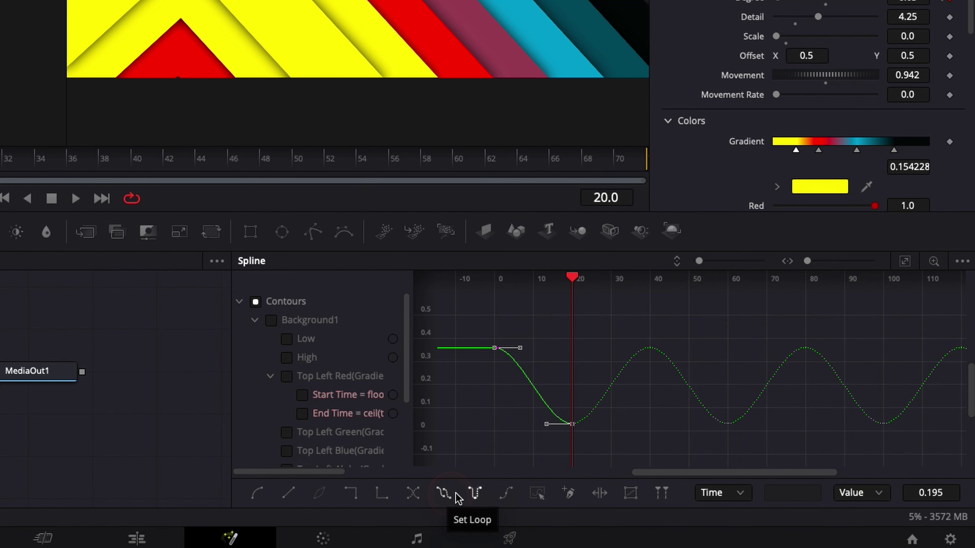
# Play the looping Degree animation from the first frame, then stop.
pyautogui.click(0, 158)
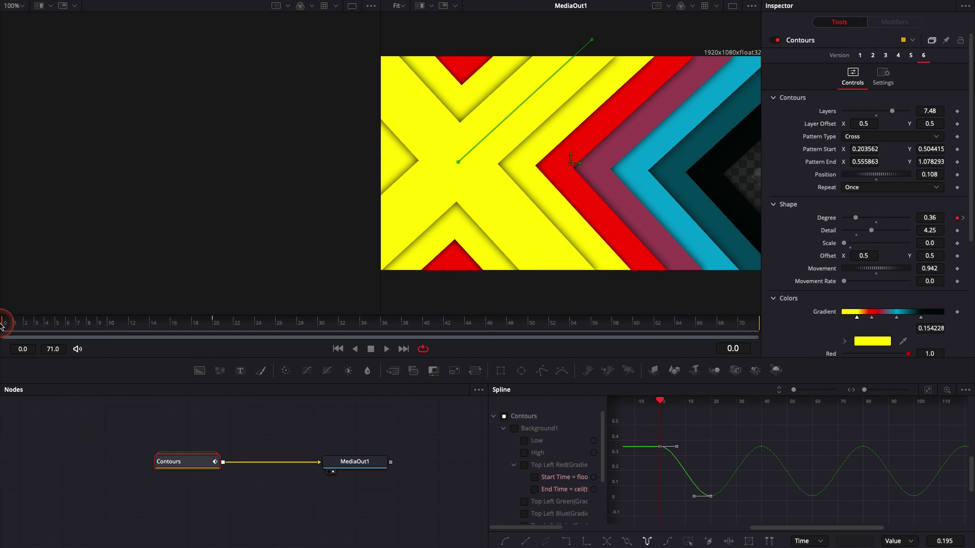
pyautogui.press('space')
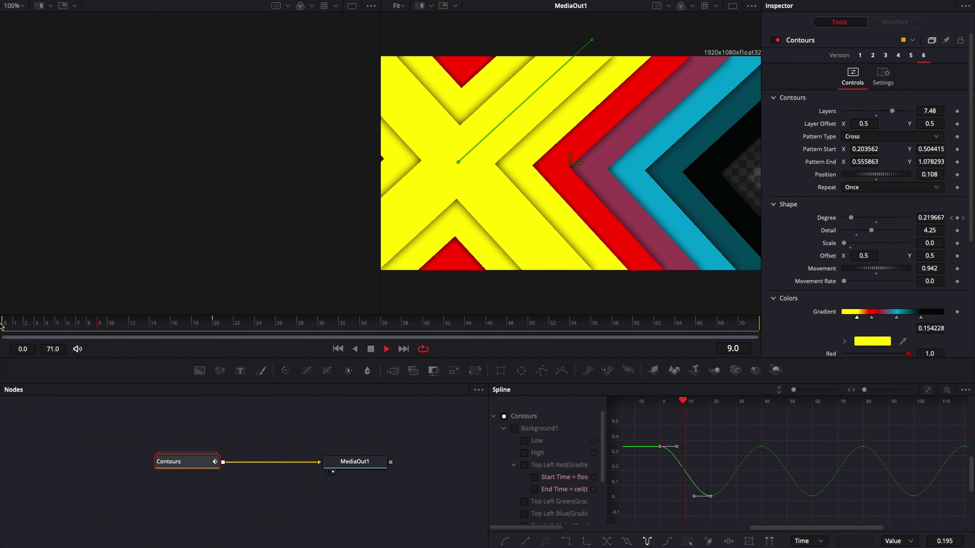
pyautogui.press('space')
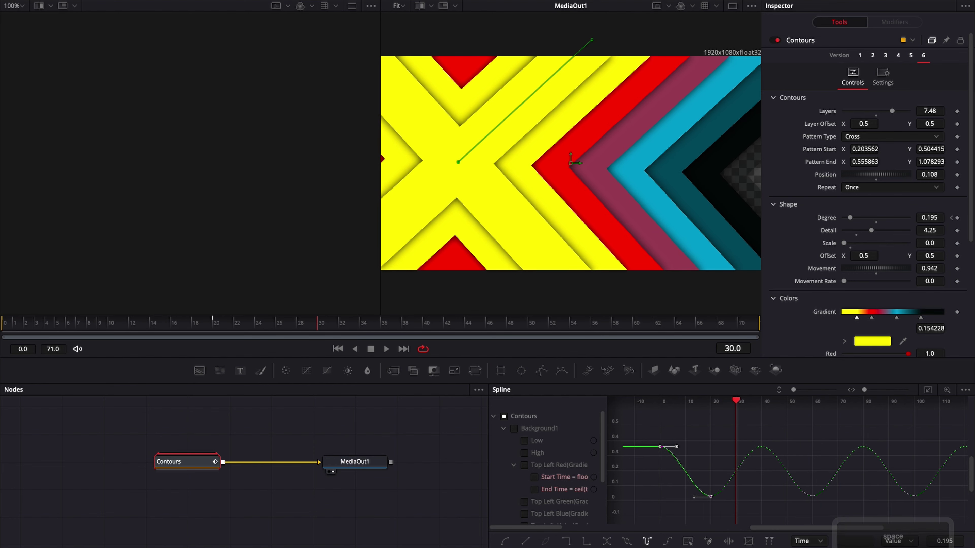
# Return to the Edit page and extend the Contours clip's right edge.
pyautogui.hotkey('shift', '4')
pyautogui.press('Home')
pyautogui.moveTo(140, 514); pyautogui.dragTo(401, 514)
# Scrub the timeline and play through the pulsing chevron background.
pyautogui.moveTo(156, 402); pyautogui.dragTo(103, 409)
pyautogui.press('space')
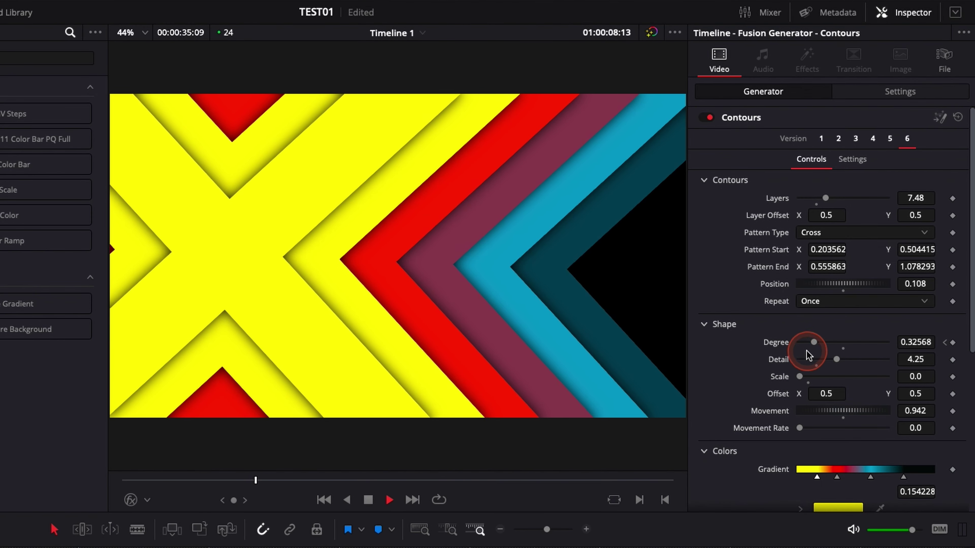
pyautogui.press('space')
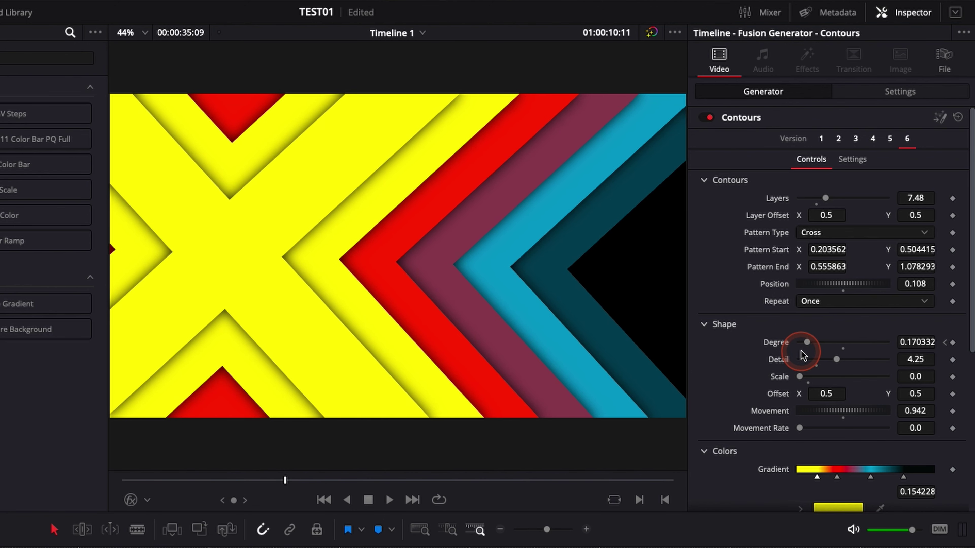
# Change the Pattern Type to Radial and play its animation from the clip start.
pyautogui.click(811, 232)
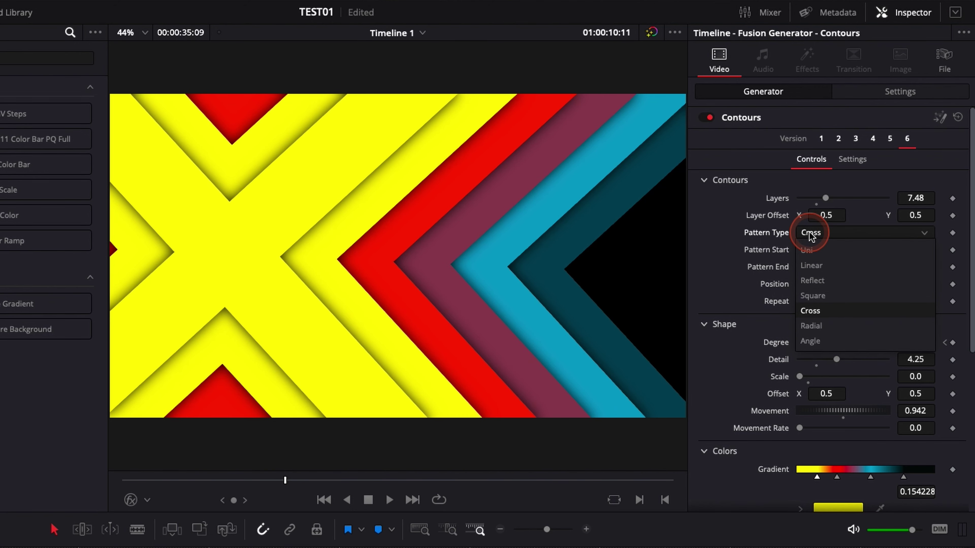
pyautogui.click(810, 326)
pyautogui.press('Up')
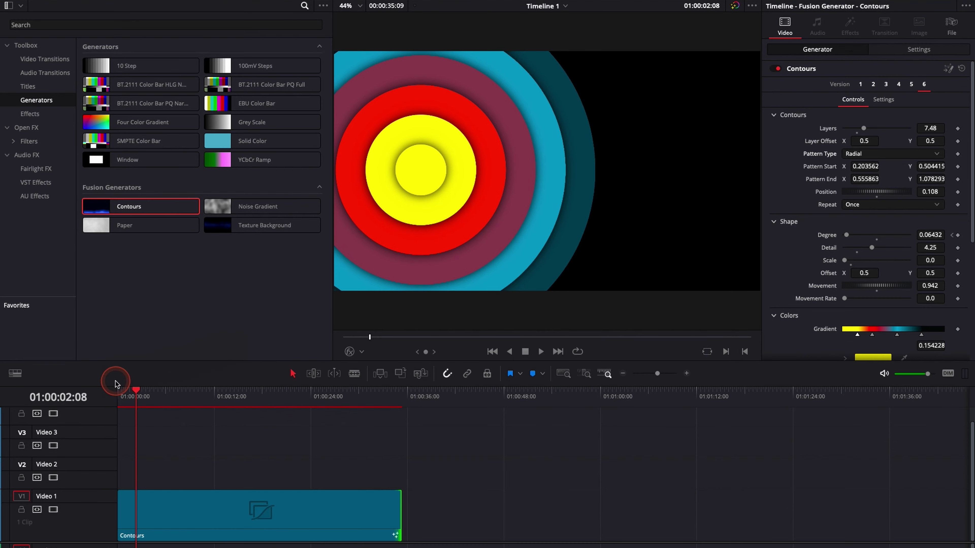
pyautogui.click(119, 395)
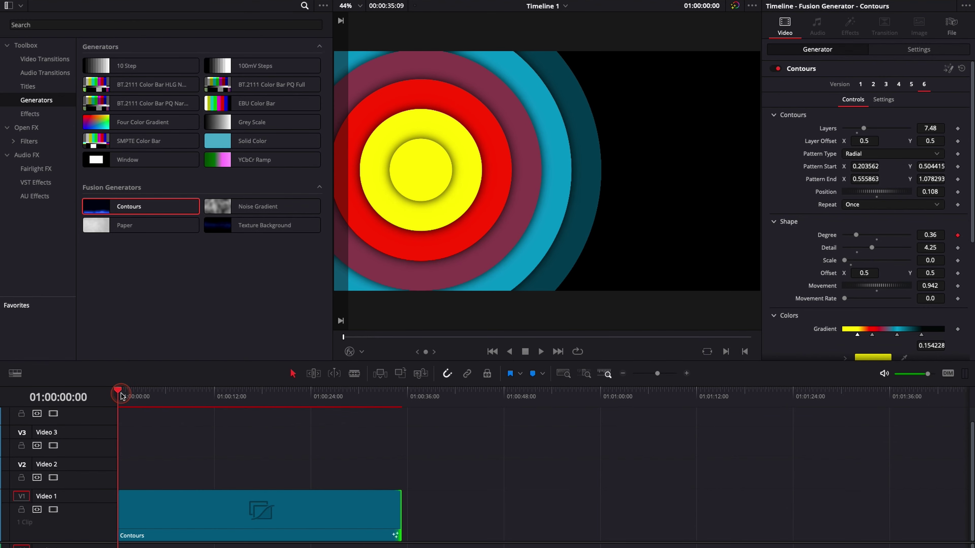
pyautogui.press('space')
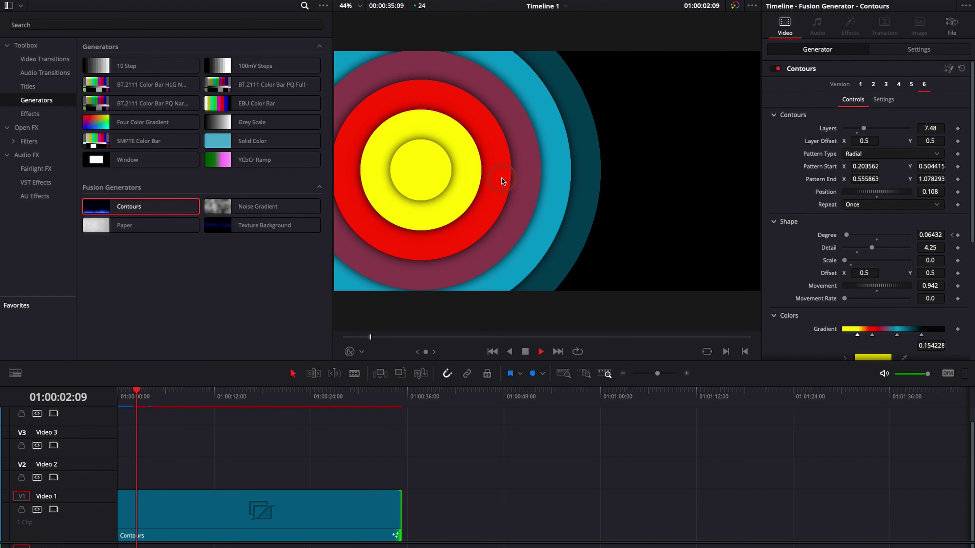
pyautogui.press('space')
# Try the Square pattern, then settle on Linear stripes.
pyautogui.click(879, 155)
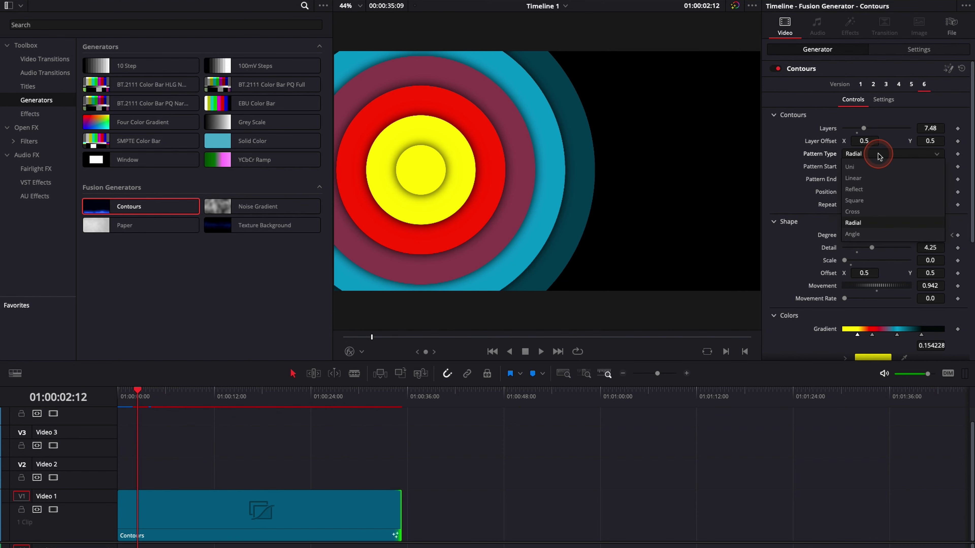
pyautogui.click(871, 202)
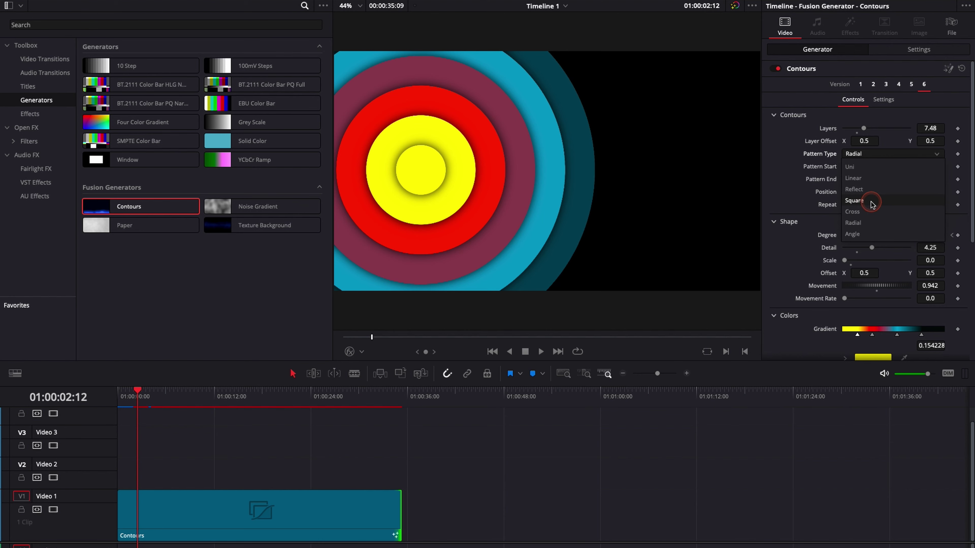
pyautogui.click(866, 154)
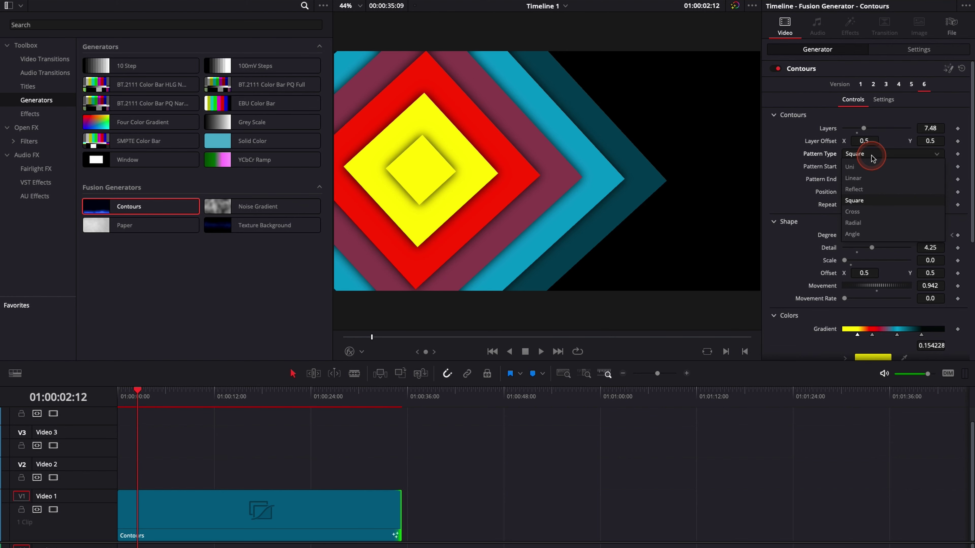
pyautogui.click(866, 176)
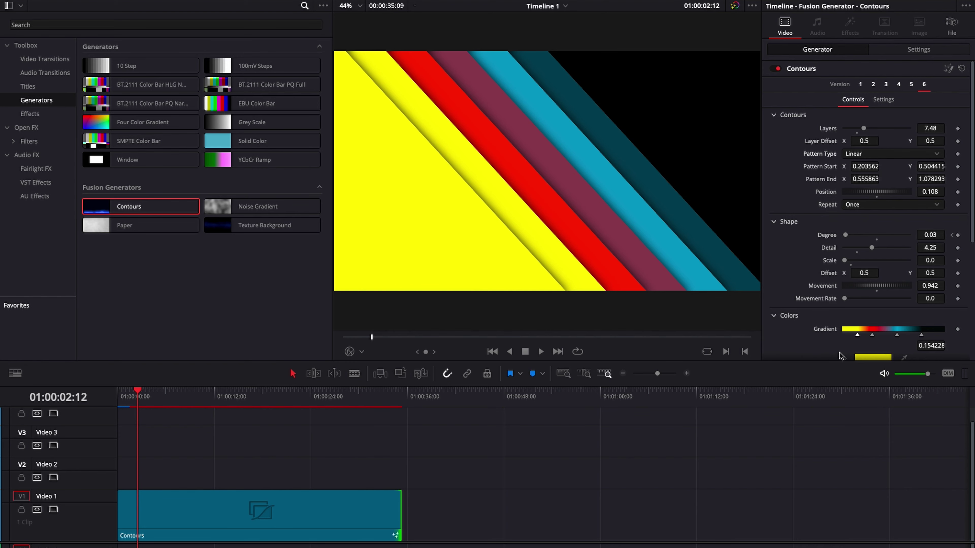
# Preview Contours Versions 5, 4 and 3, then return to Version 6.
pyautogui.click(911, 85)
pyautogui.click(898, 86)
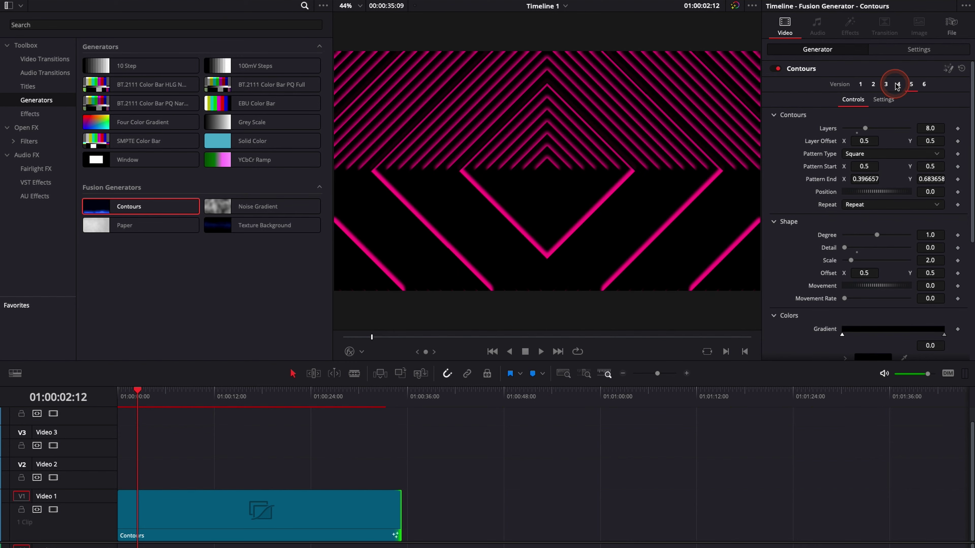
pyautogui.click(886, 84)
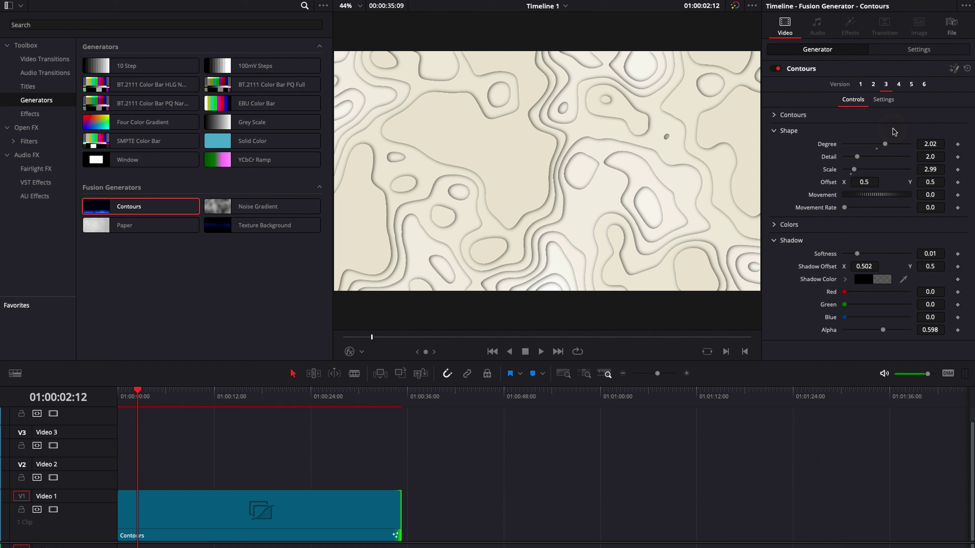
pyautogui.click(923, 85)
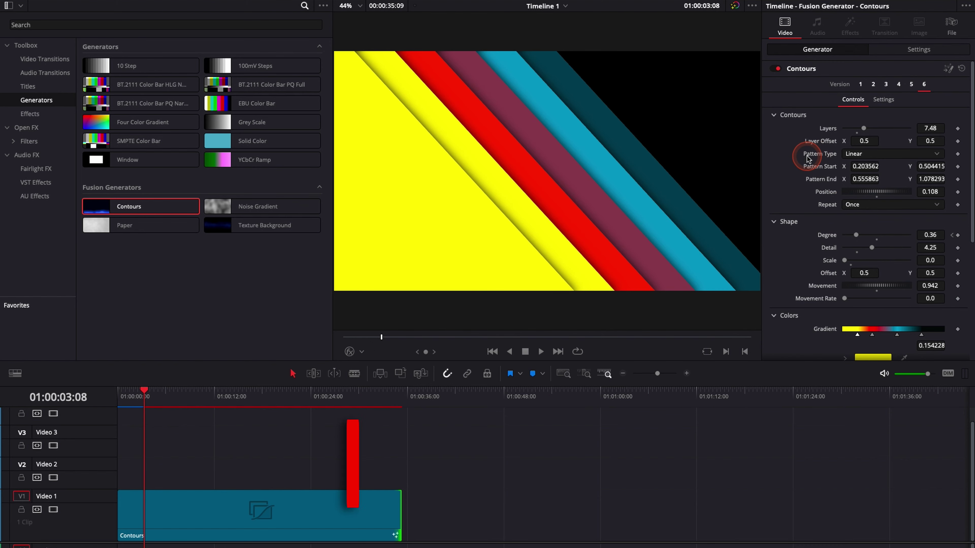